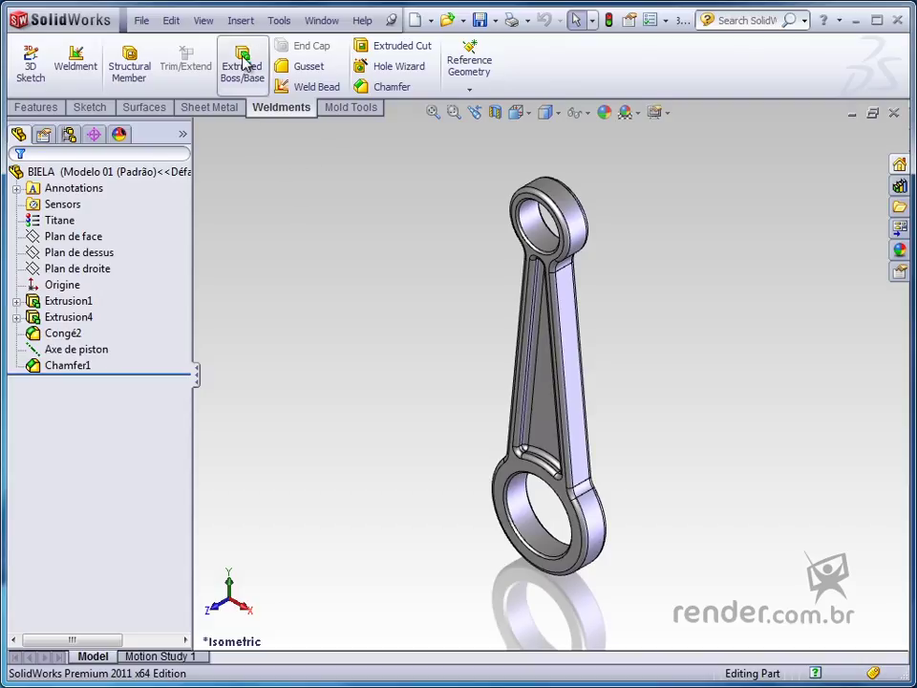
Calculate the connecting rod's mass properties and highlight its mass and volume results.
left_click(279, 21)
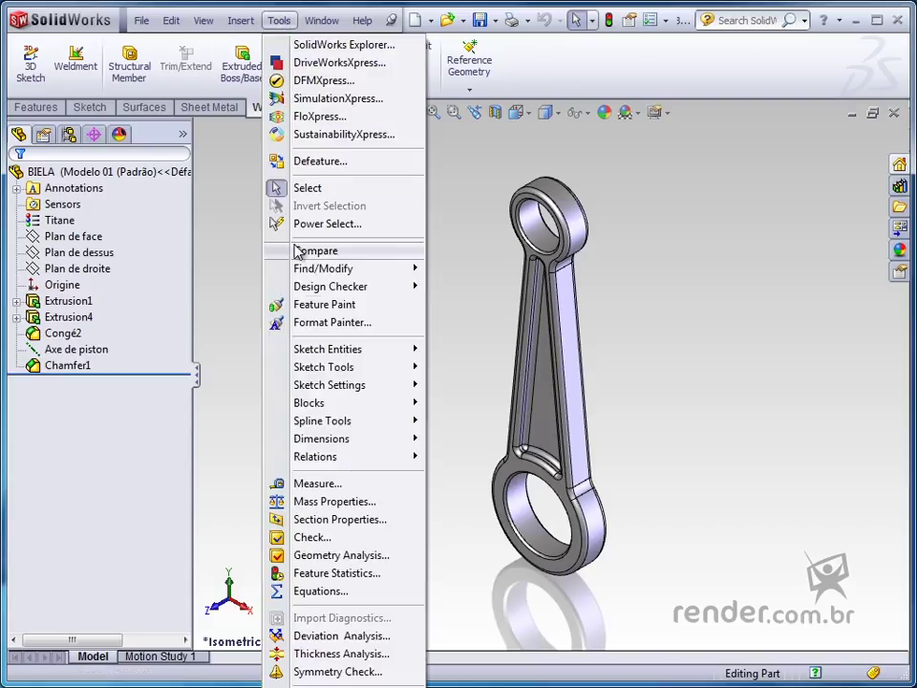
left_click(289, 502)
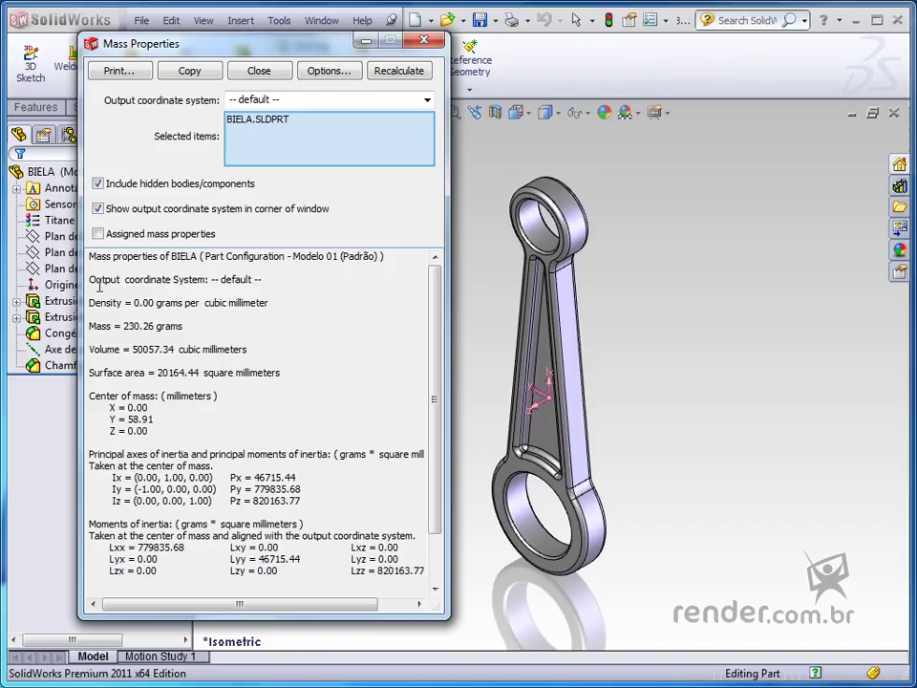
left_click_drag(90, 321, 433, 587)
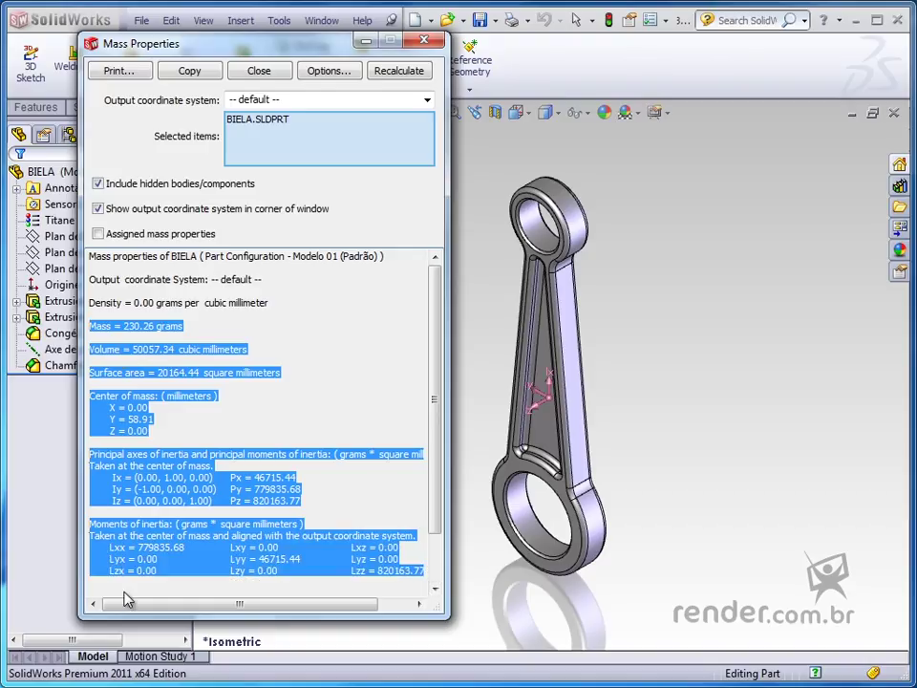
left_click(315, 339)
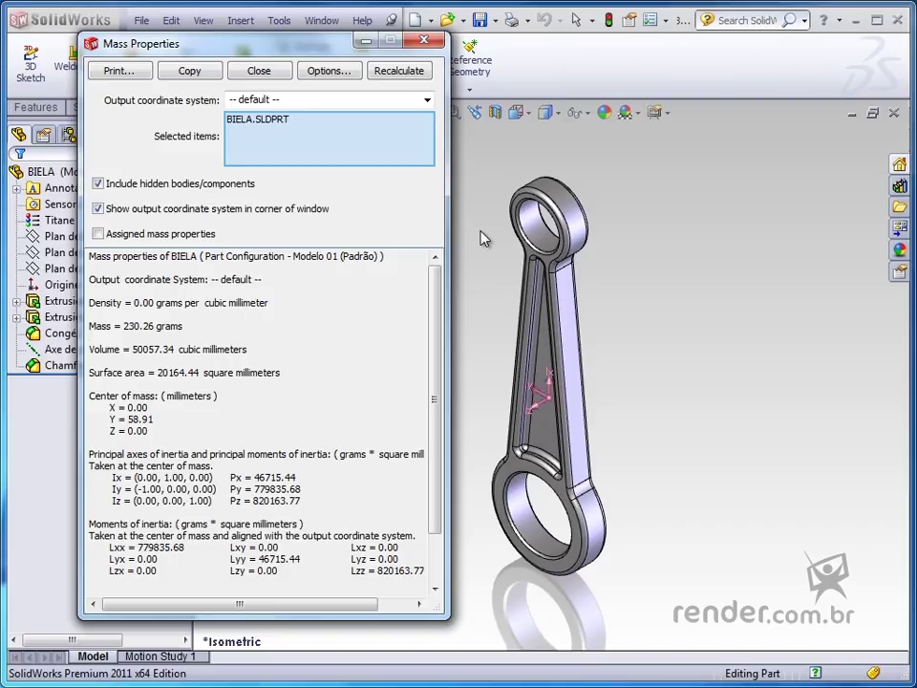
Switch to the Montagem da escada assembly and show its mass of 16951.27 grams.
left_click(285, 74)
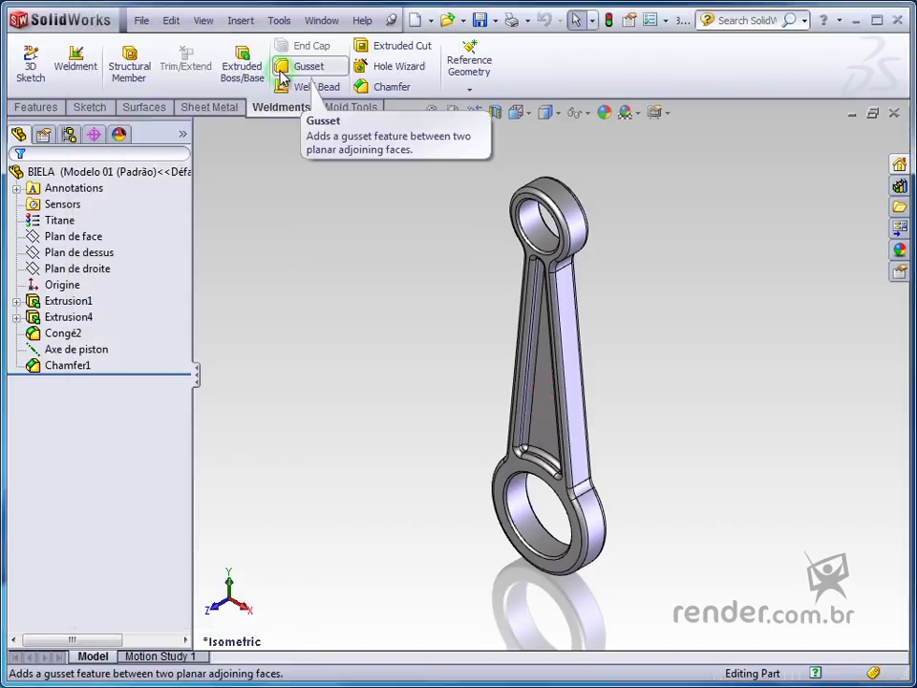
left_click(344, 264)
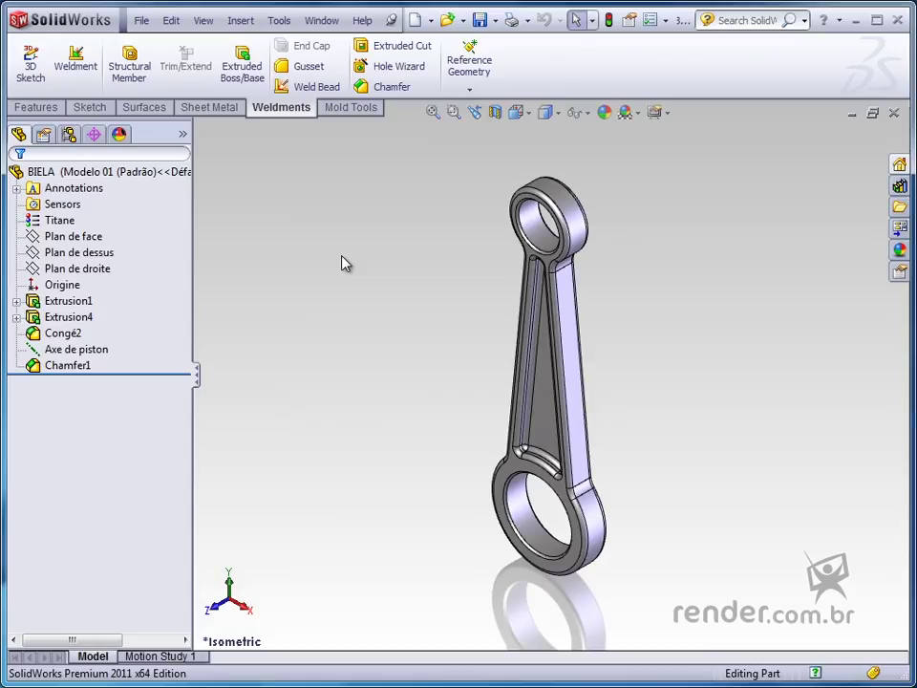
key("ctrl+Tab")
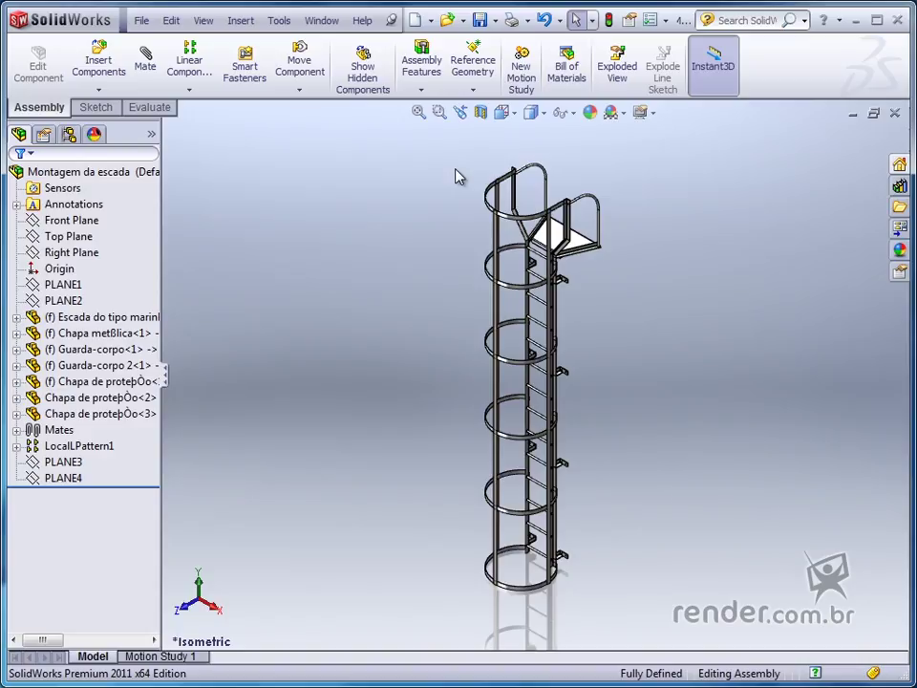
left_click(279, 20)
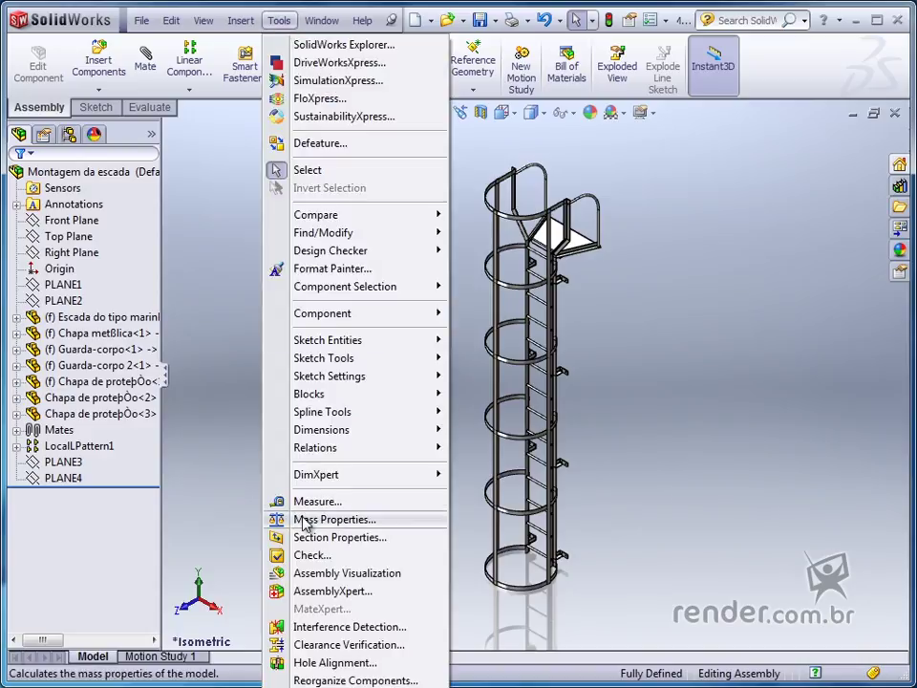
left_click(376, 520)
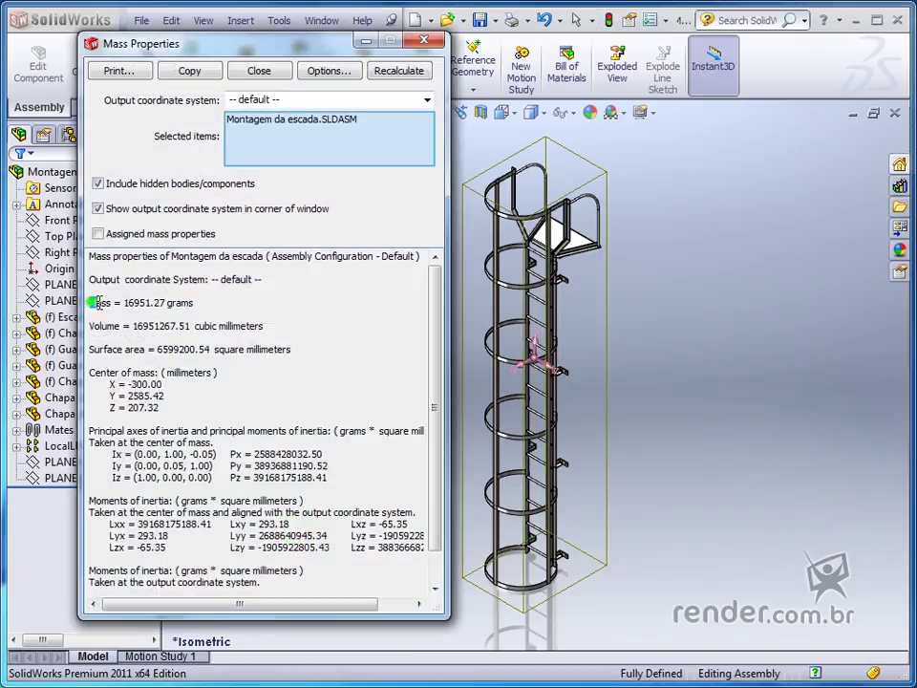
left_click_drag(91, 303, 182, 312)
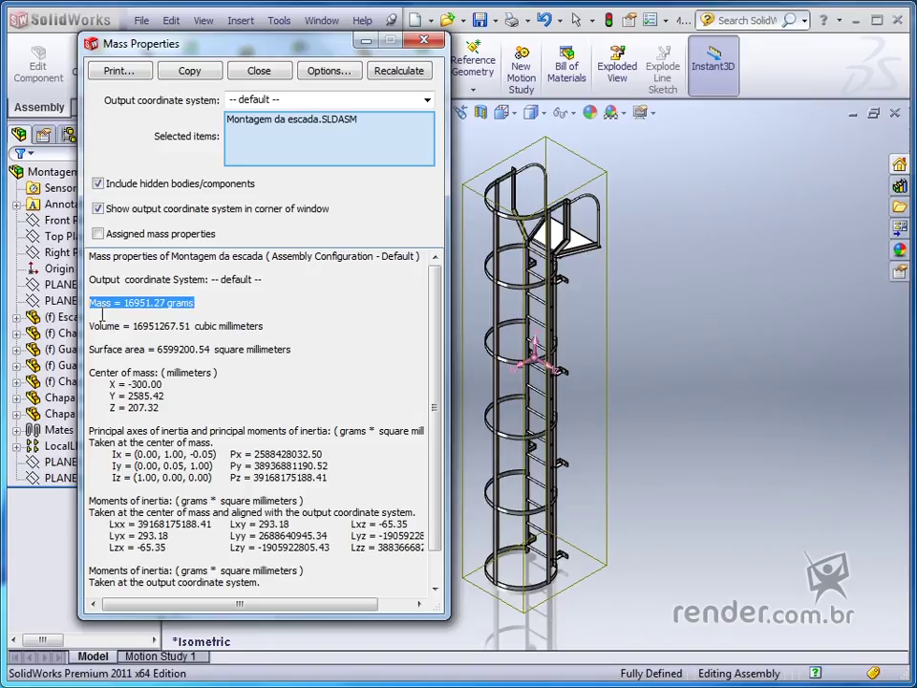
left_click(202, 306)
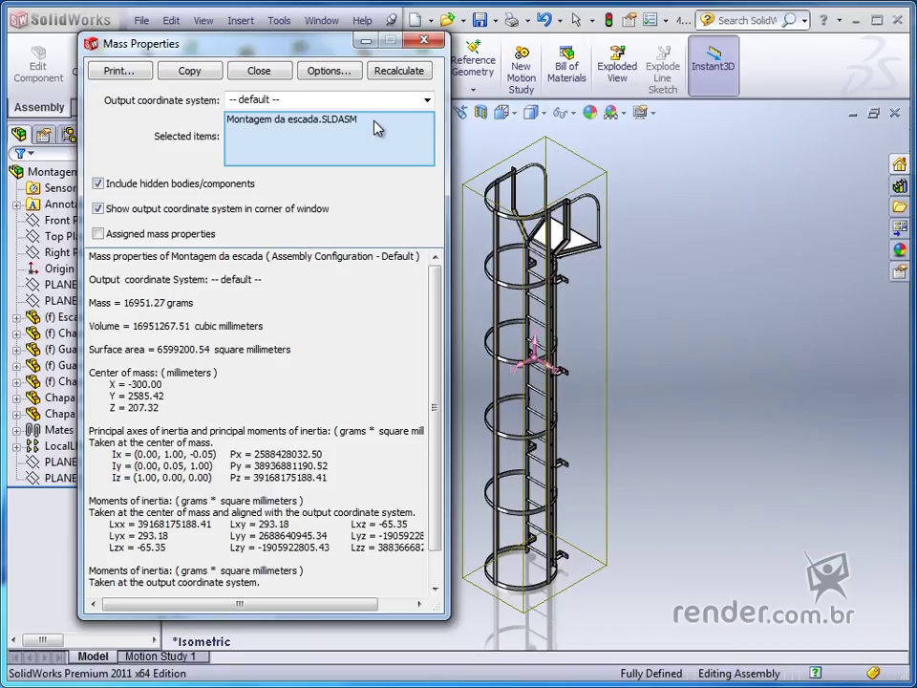
Remove Montagem da escada.SLDASM from Selected items and select the top guard rail Guarda-corpo 2-1.
left_click(322, 123)
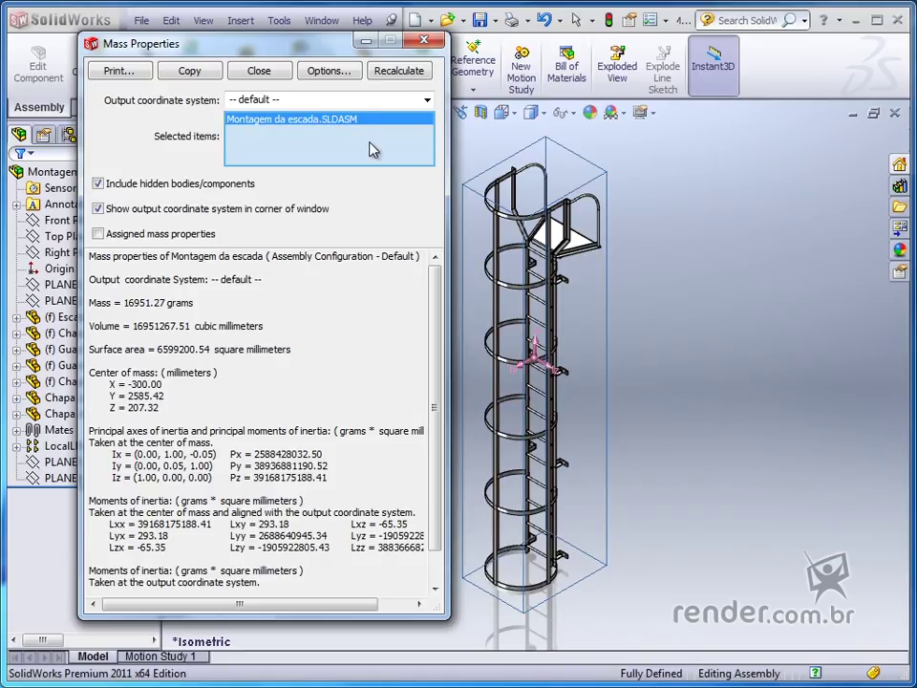
key("Delete")
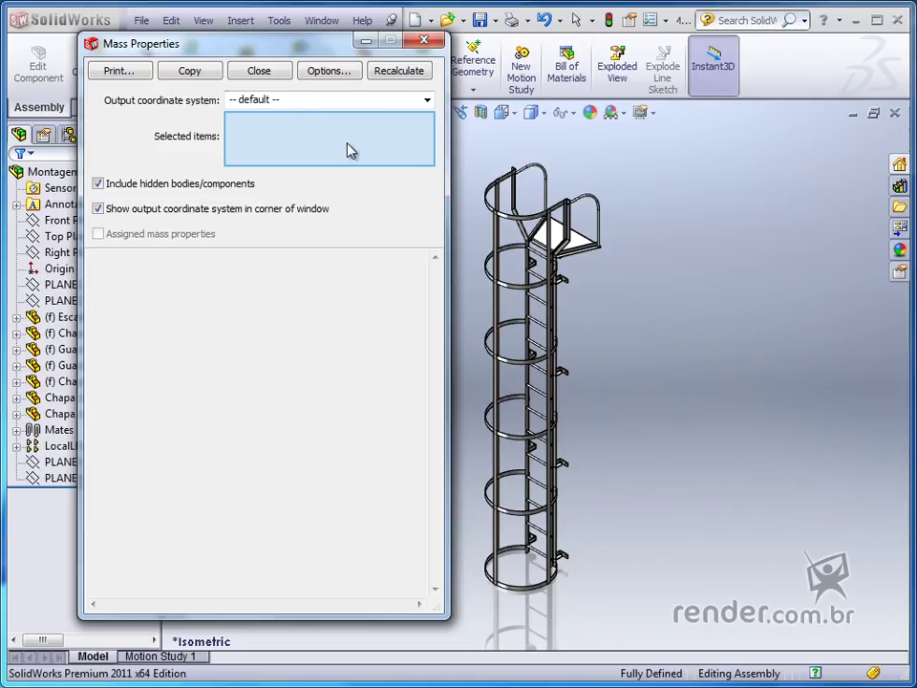
scroll(496, 172, "down", 3)
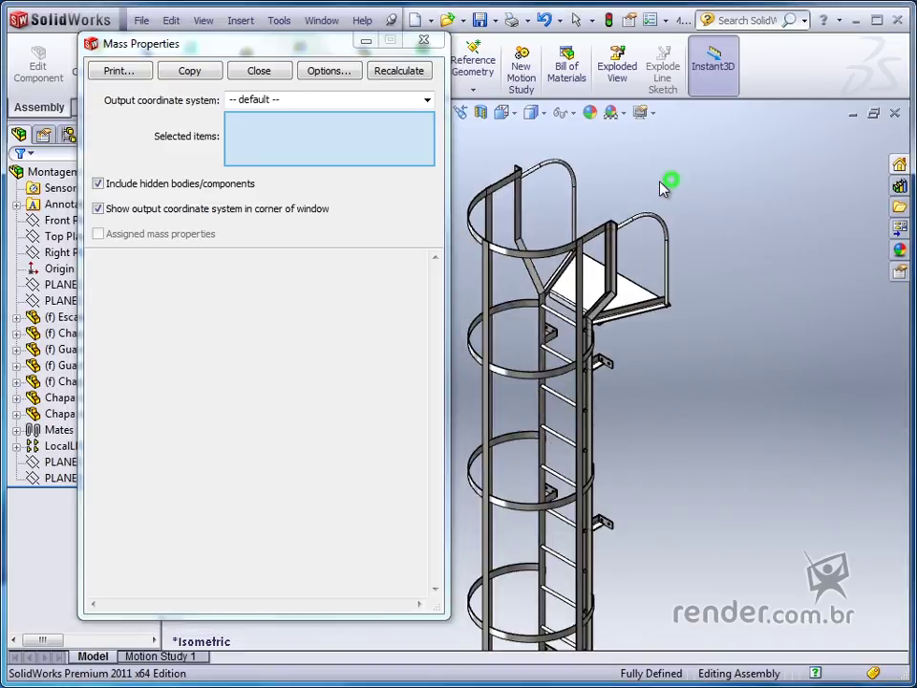
scroll(504, 311, "down", 2)
scroll(506, 312, "down", 2)
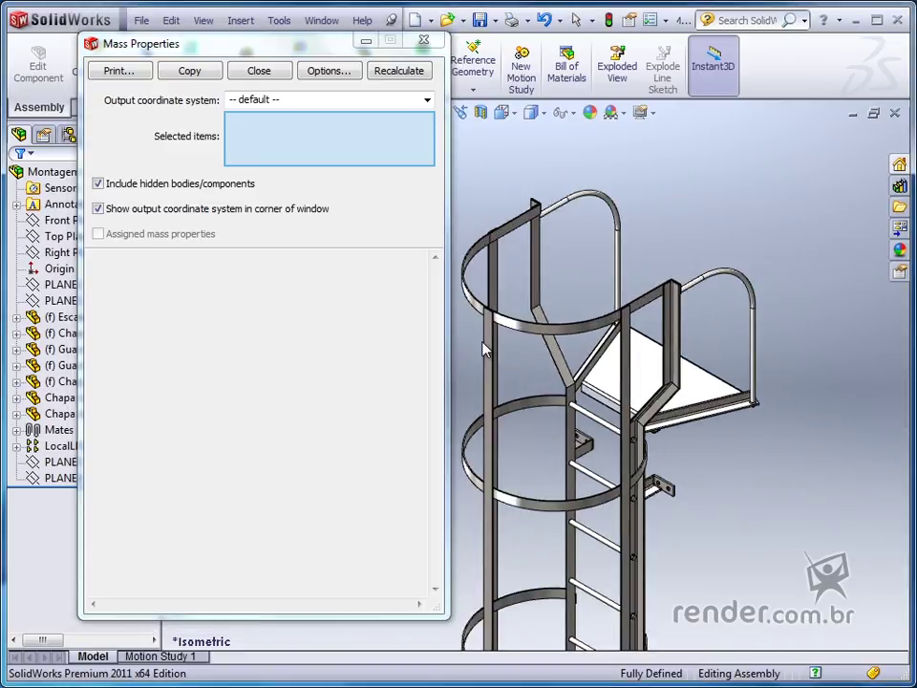
left_click(524, 330)
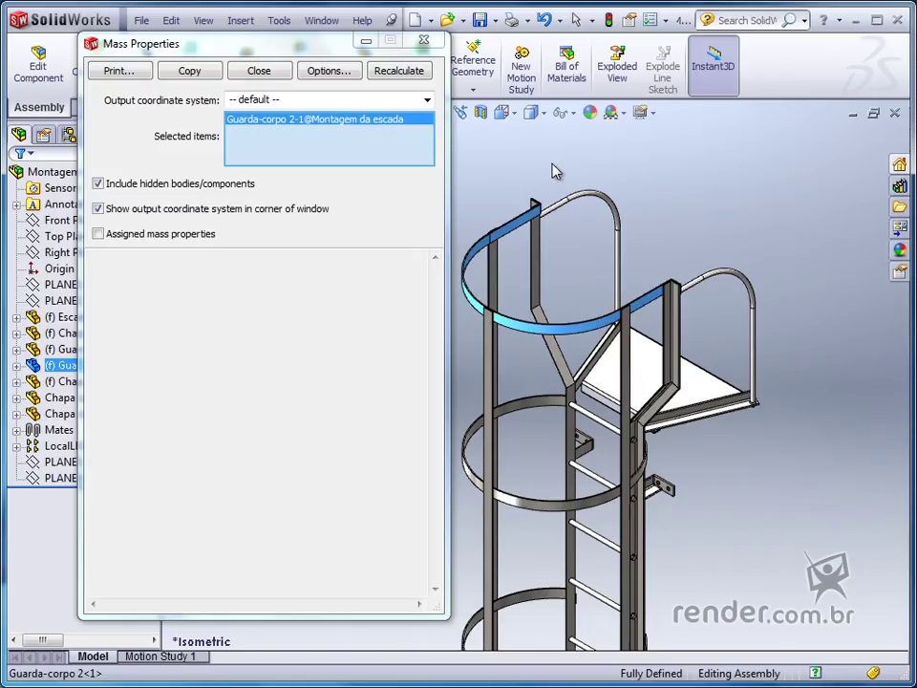
Recalculate to show Guarda-corpo 2's mass of 480.14 grams and volume 480139.97 cubic millimeters.
left_click(423, 80)
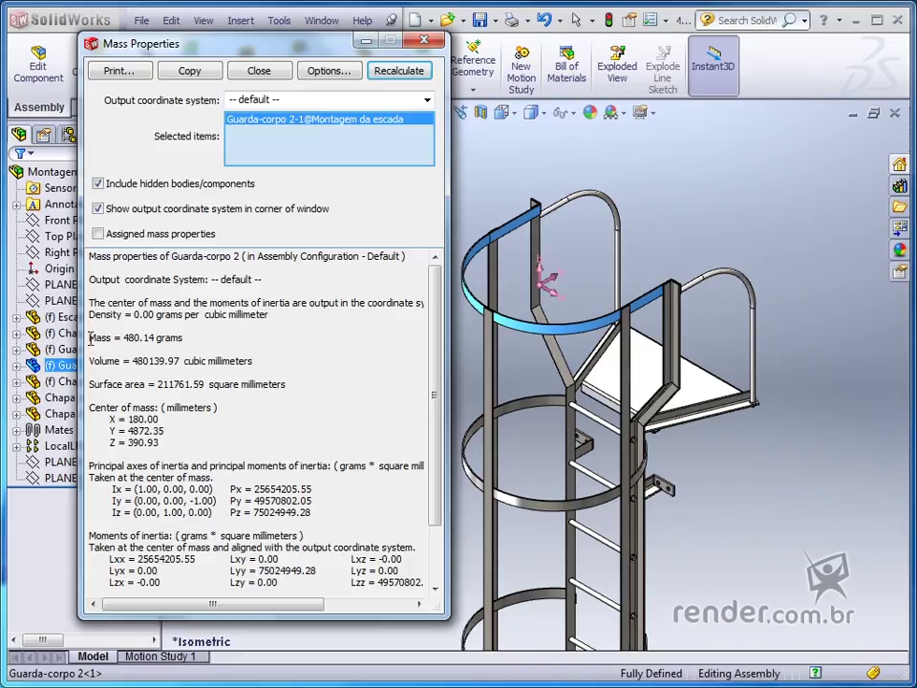
mouse_move(88, 338)
left_mouse_down()
mouse_move(145, 347)
mouse_move(94, 344)
left_mouse_up()
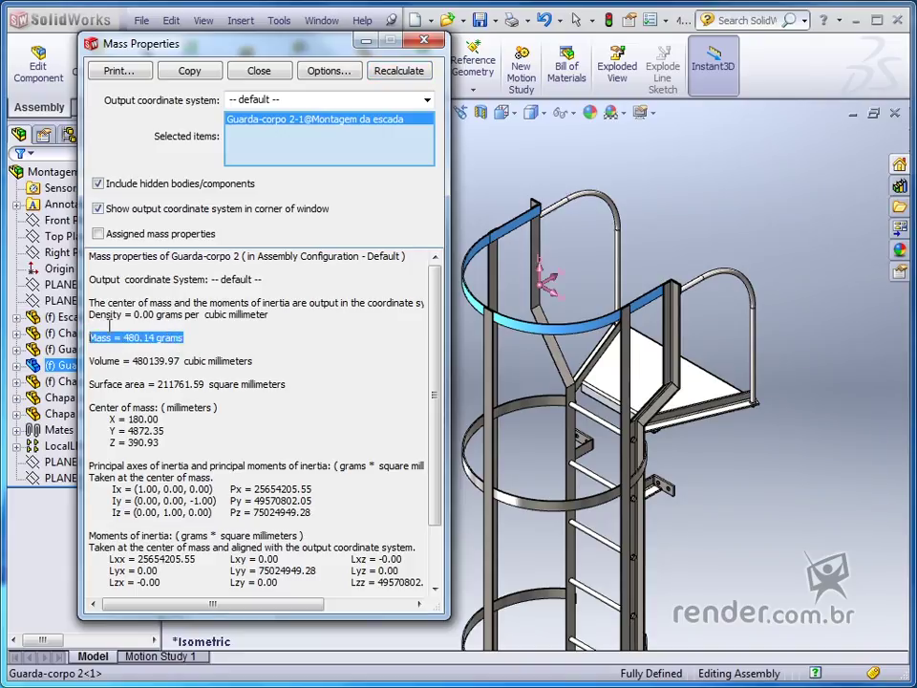
left_click(116, 344)
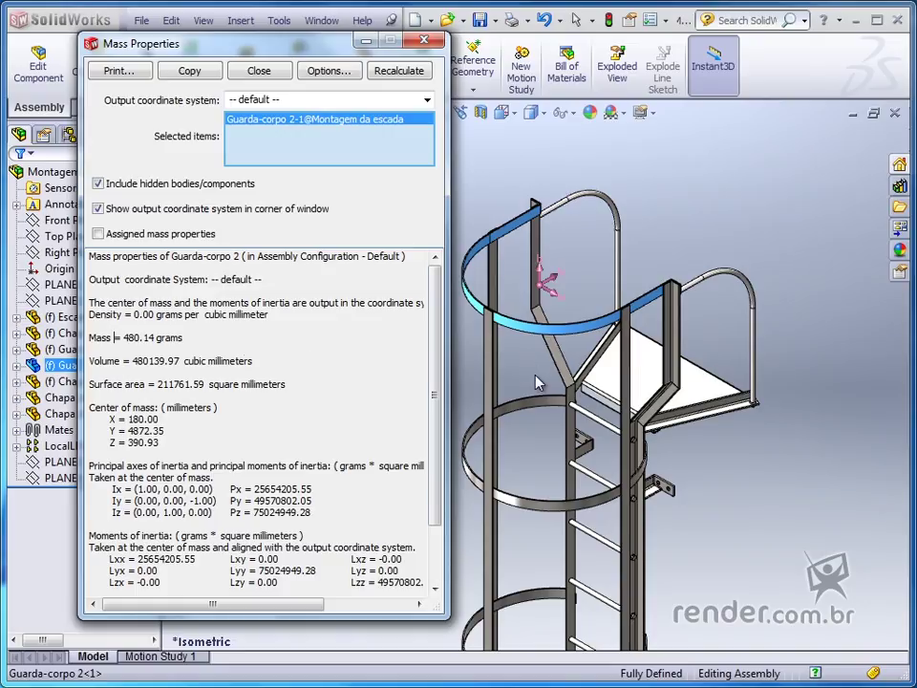
Add the lower guard rail Guarda-corpo 1 and recalculate for a combined 982.25 grams.
left_click(532, 402)
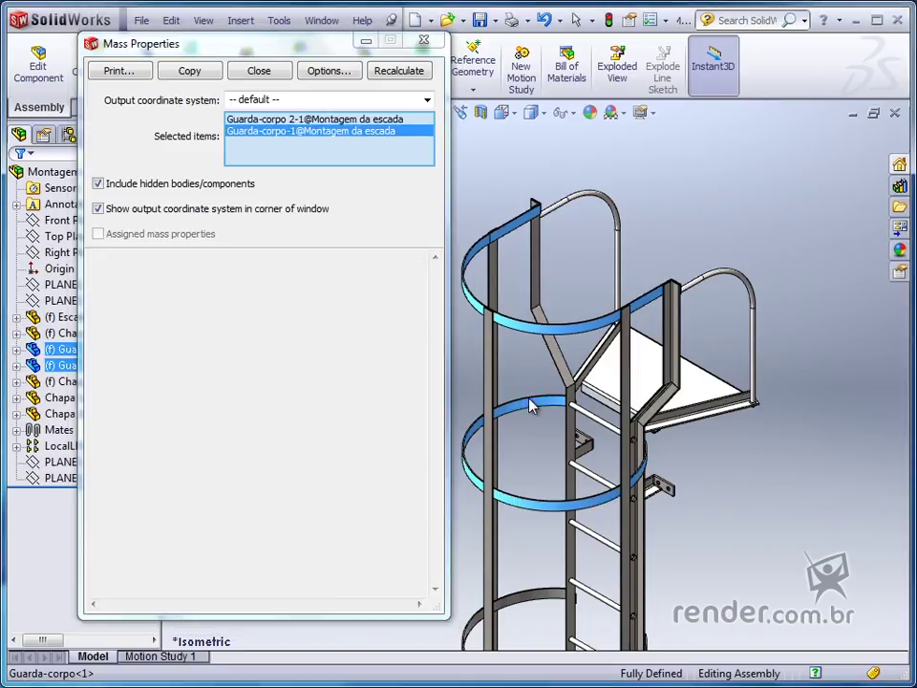
scroll(532, 405, "up", 2)
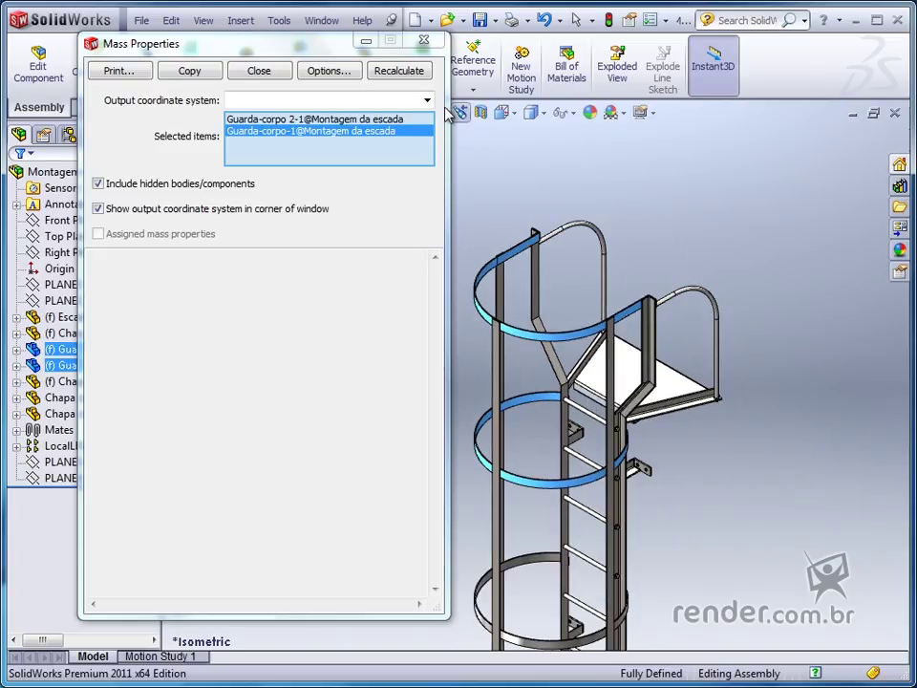
left_click(401, 75)
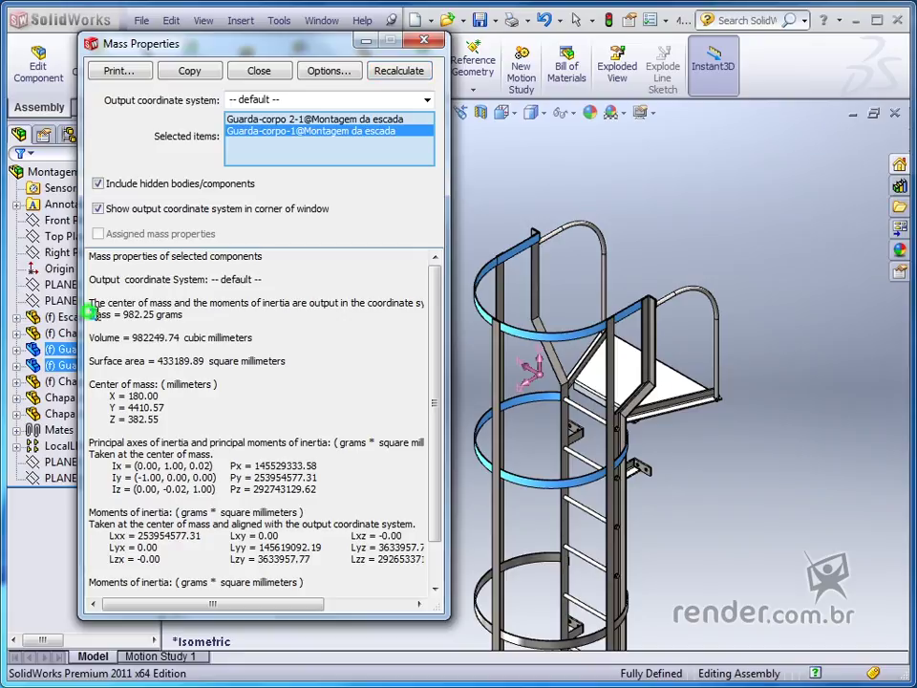
left_click_drag(90, 315, 182, 316)
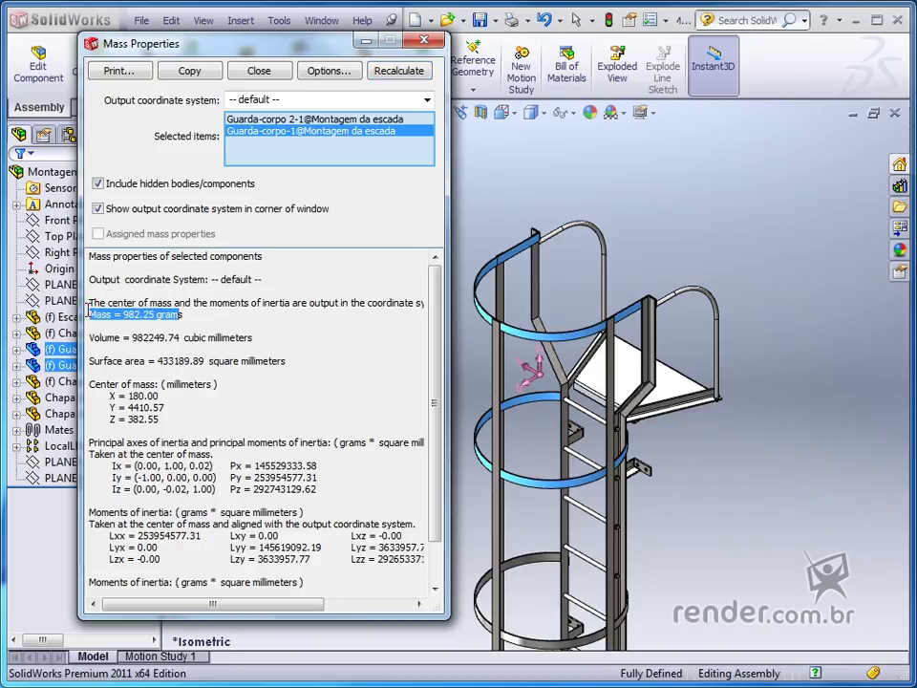
left_click(204, 321)
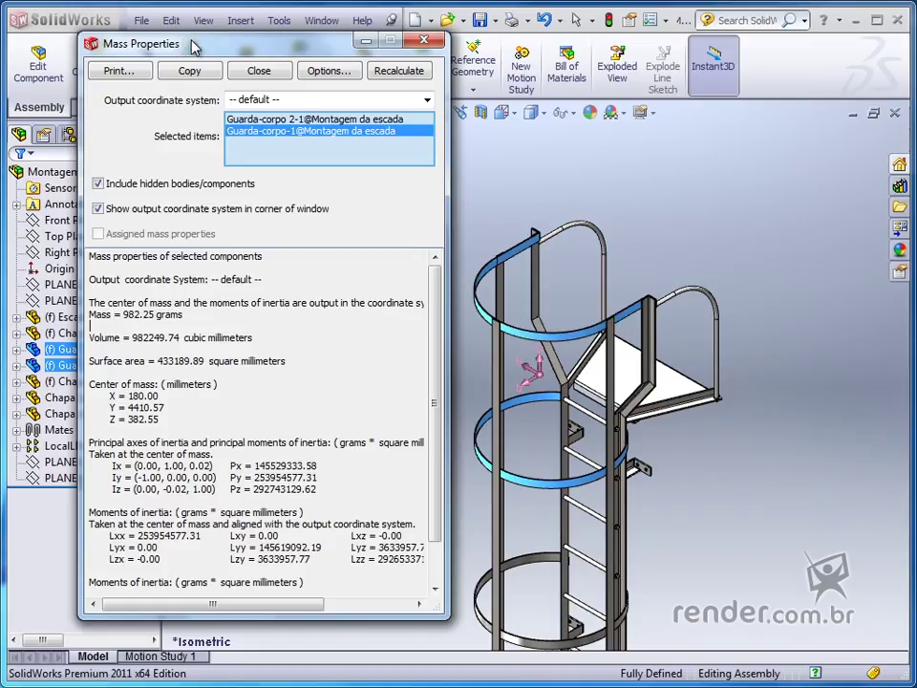
Close Mass Properties, deselect the guard rails, and zoom to fit the whole ladder assembly.
left_click(264, 72)
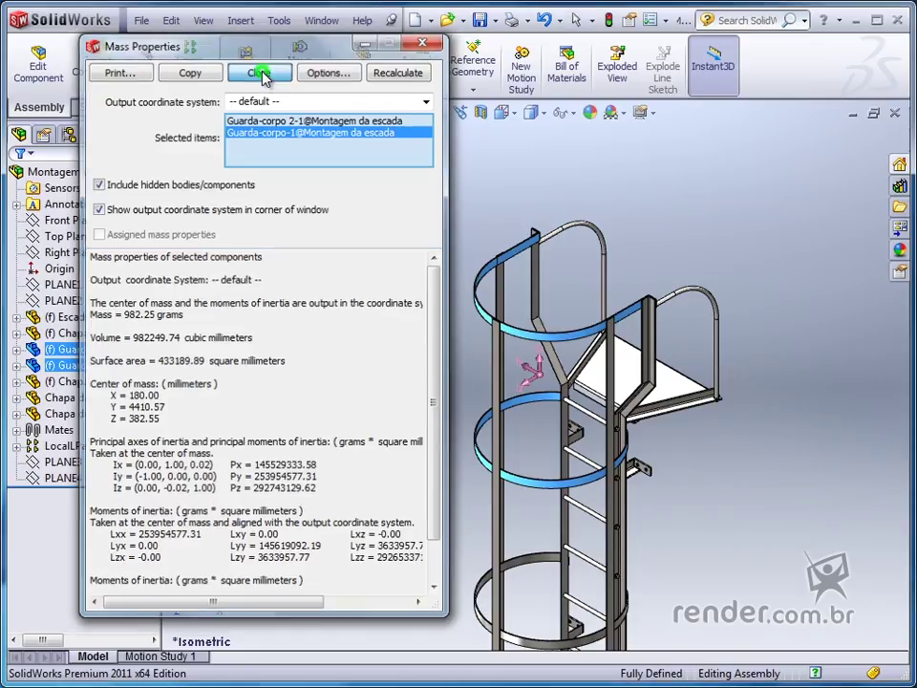
left_click(372, 268)
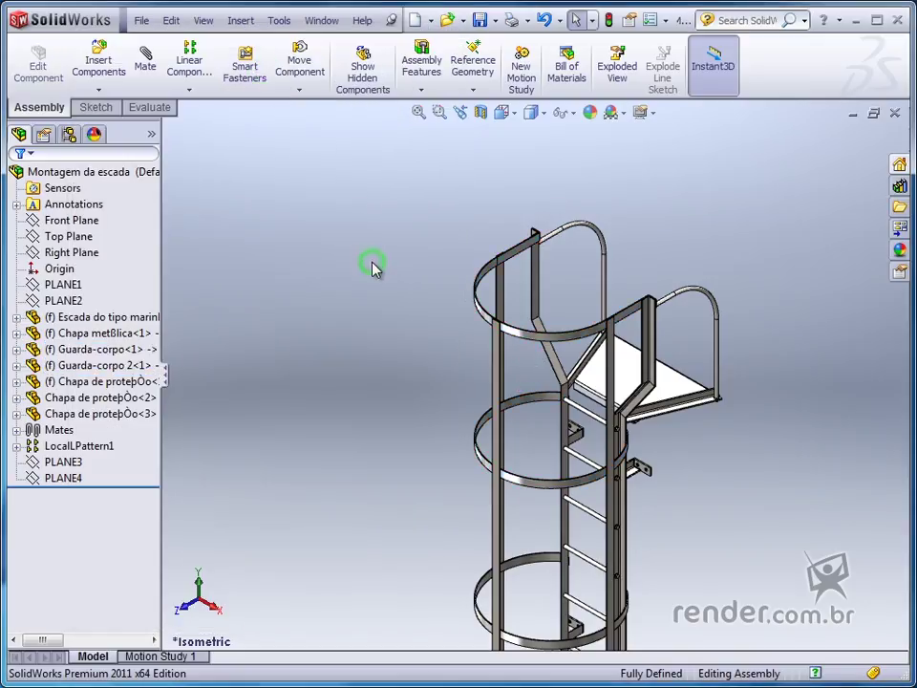
key("f")
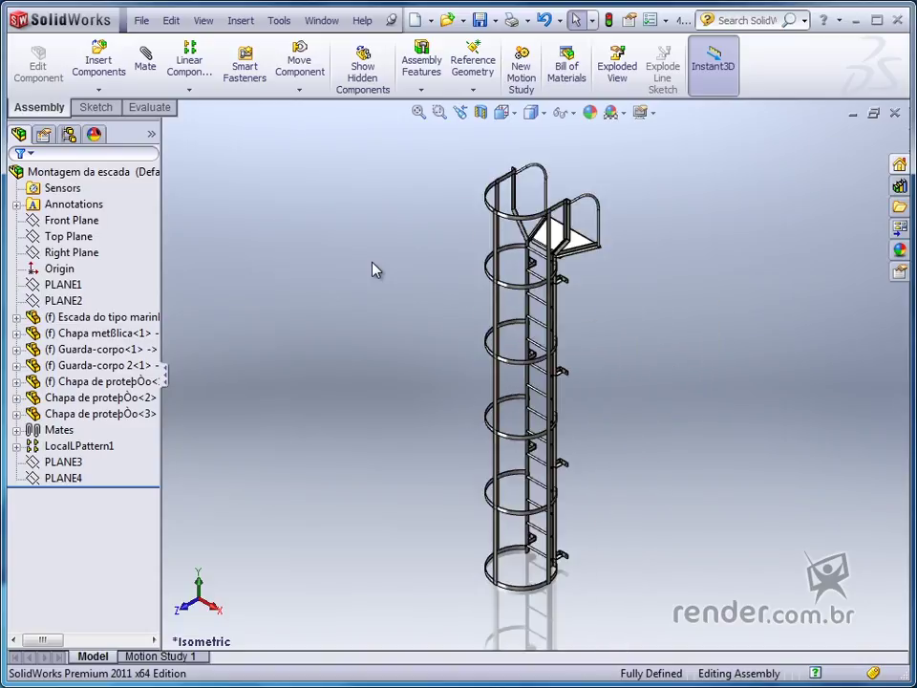